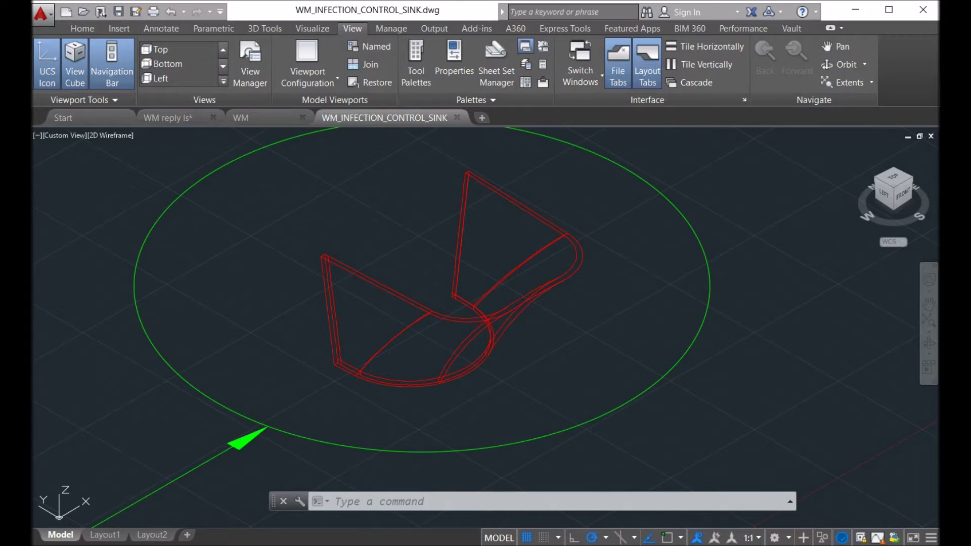
Step: Explode the red sink solid in the WM_INFECTION_CONTROL_SINK drawing into its separate surfaces
{"action": "left_click", "coordinate": [508, 327]}
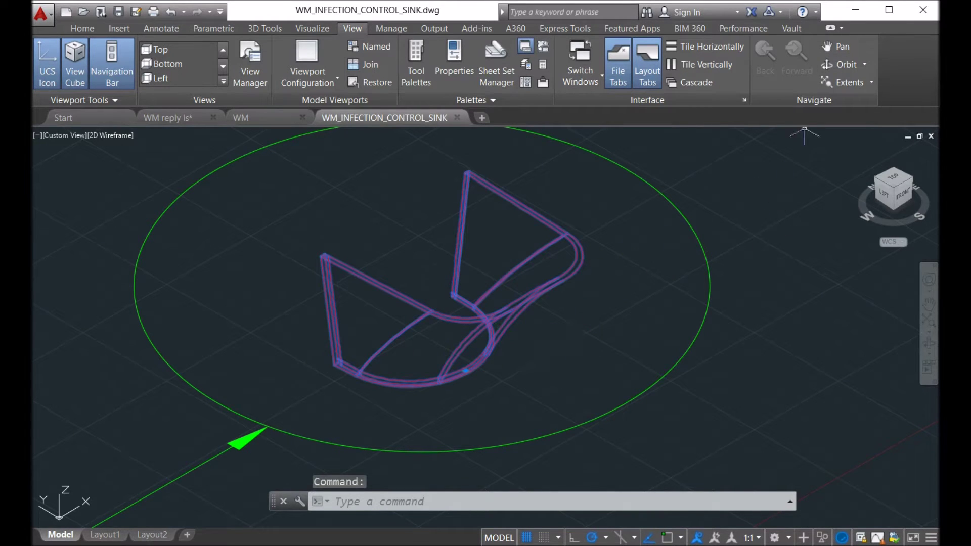
{"action": "left_click", "coordinate": [838, 65]}
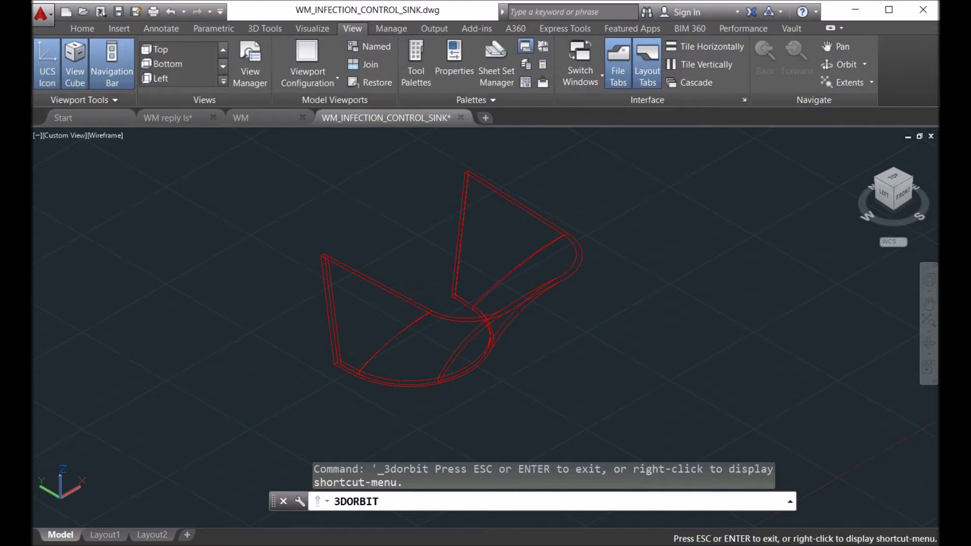
{"action": "left_click_drag", "start_coordinate": [464, 310], "coordinate": [466, 311]}
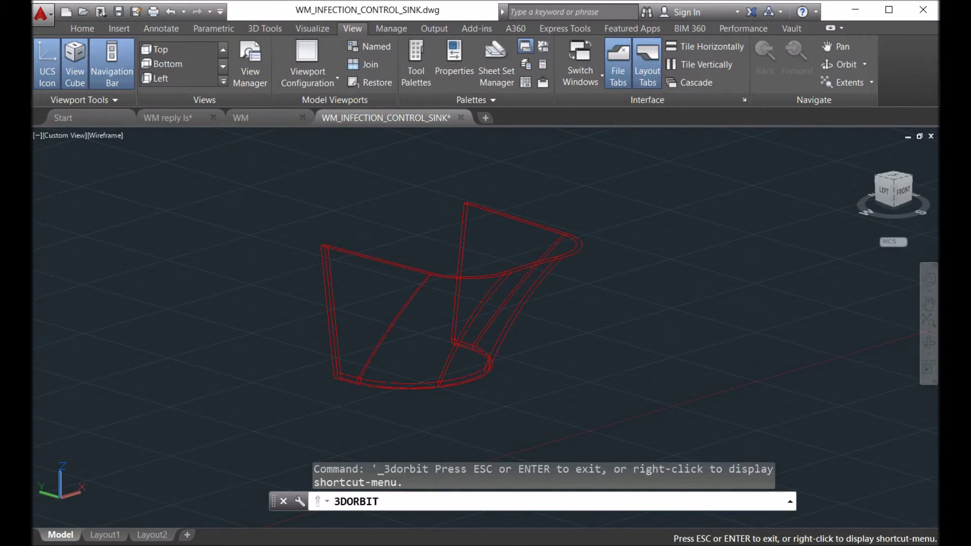
{"action": "key", "text": "Escape"}
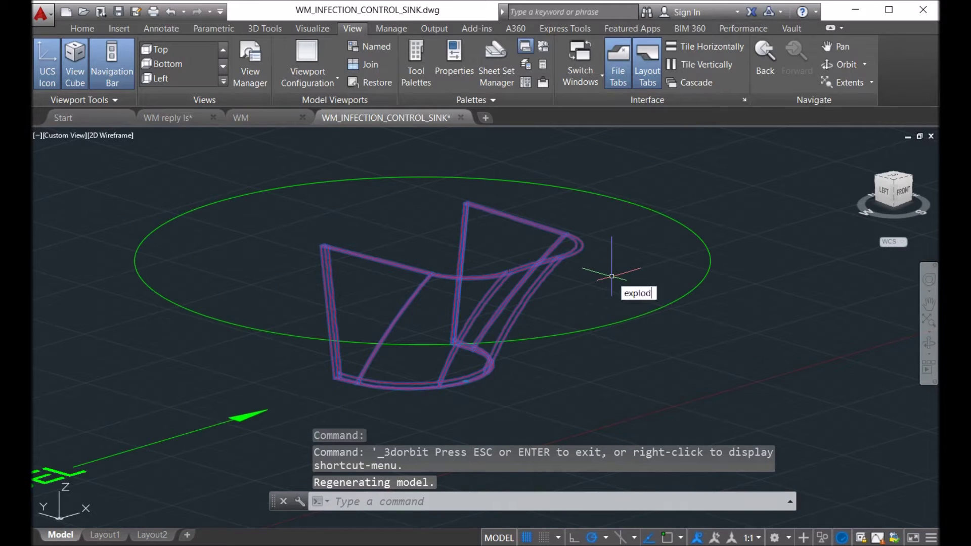
{"action": "type", "text": "x"}
{"action": "key", "text": "Return"}
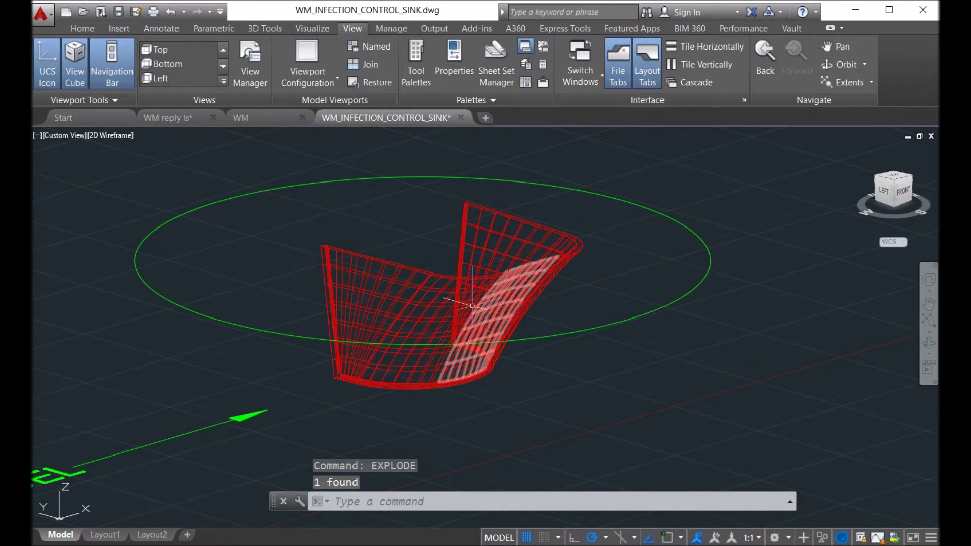
{"action": "mouse_move", "coordinate": [531, 279]}
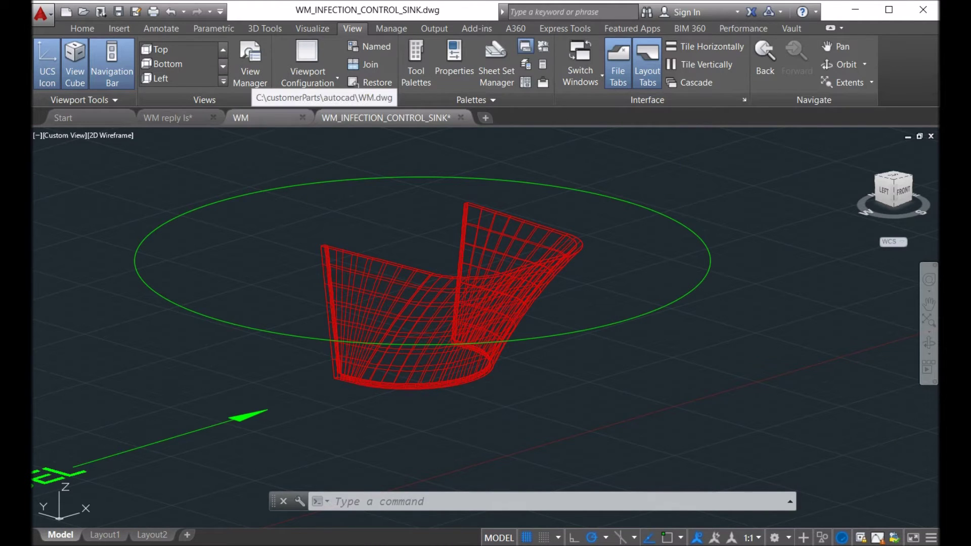
Step: Switch to the WM drawing and explode its white curved mesh surface
{"action": "left_click", "coordinate": [256, 118]}
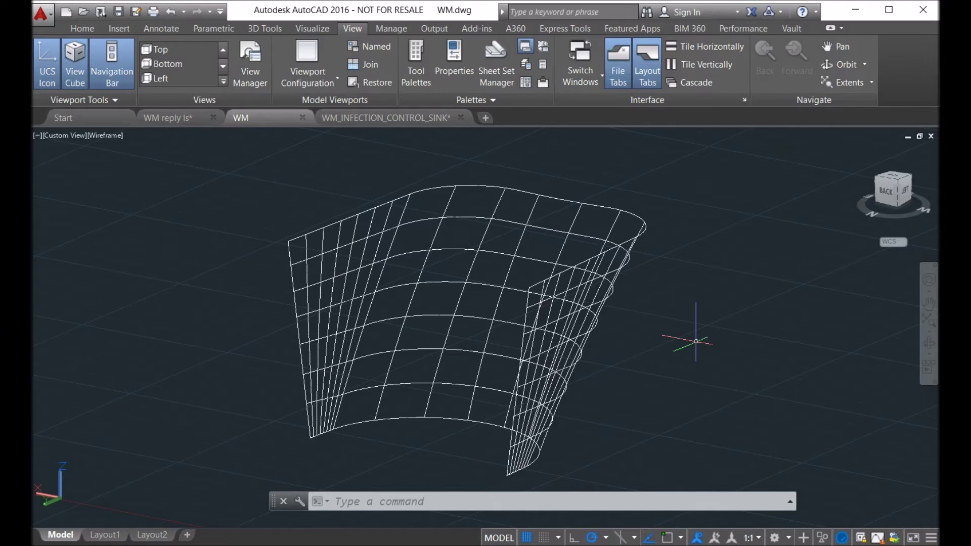
{"action": "type", "text": "explode"}
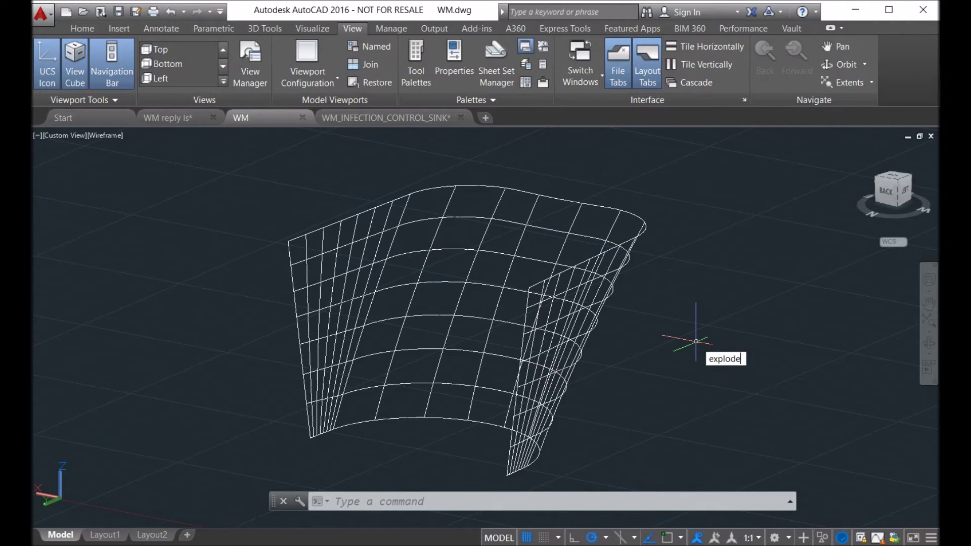
{"action": "key", "text": "Return"}
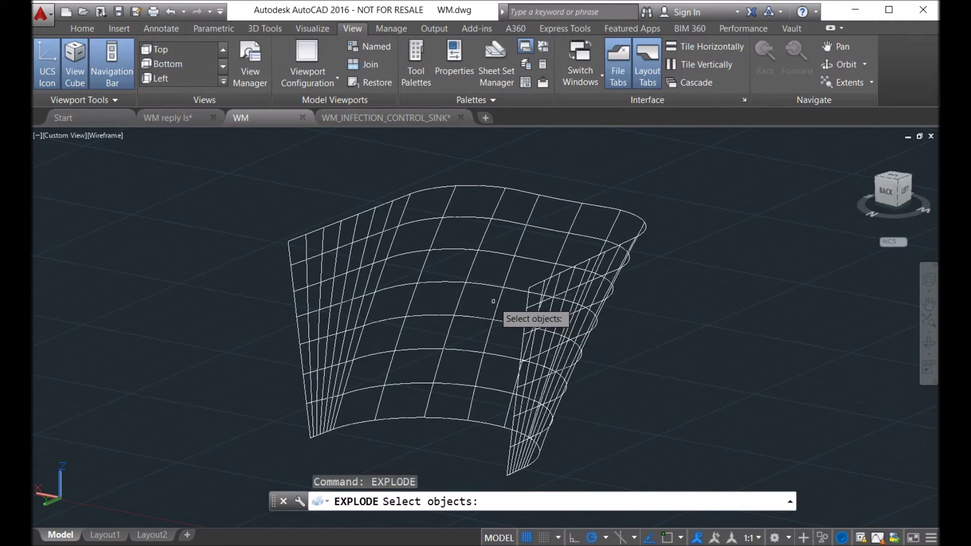
{"action": "left_click", "coordinate": [495, 312]}
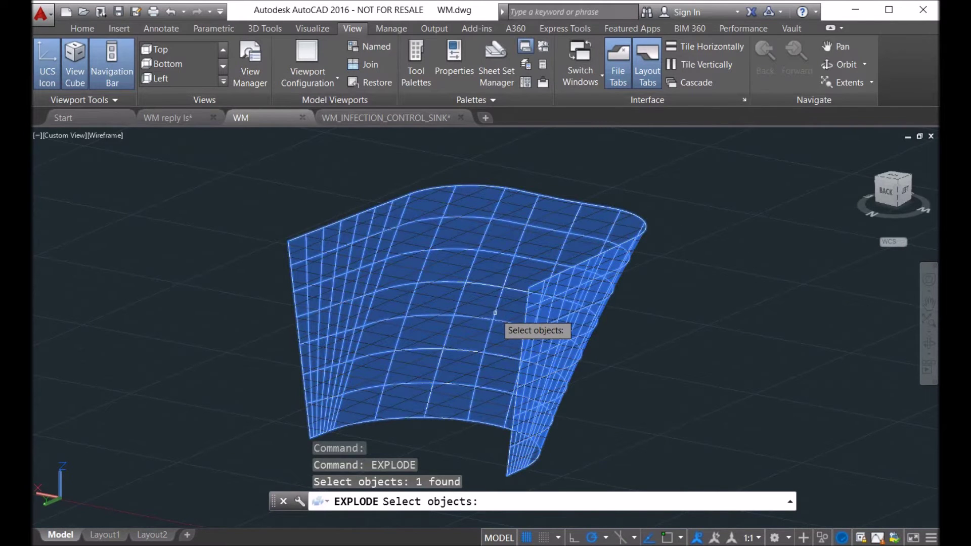
{"action": "key", "text": "Return"}
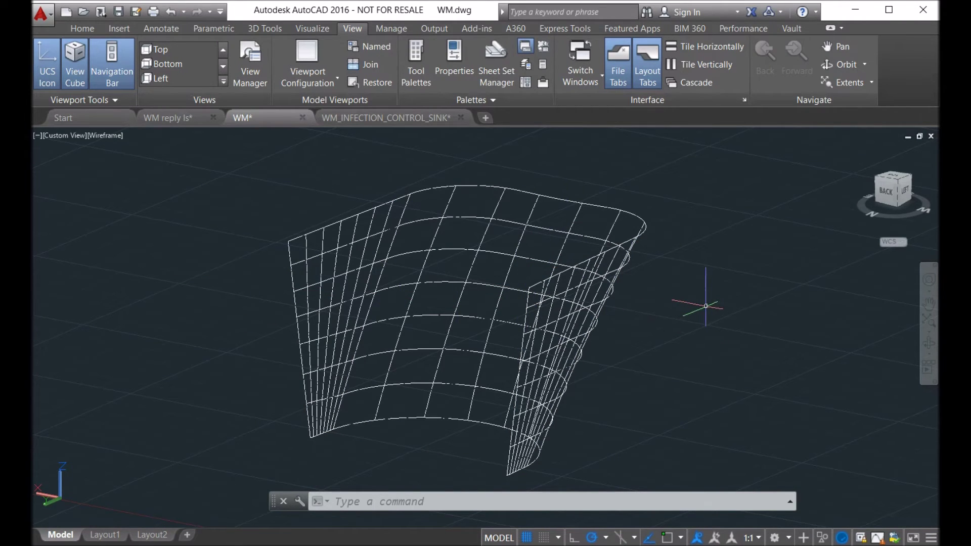
Step: Switch to the WM reply ls drawing and erase the white flat outline near the origin
{"action": "left_click", "coordinate": [168, 117]}
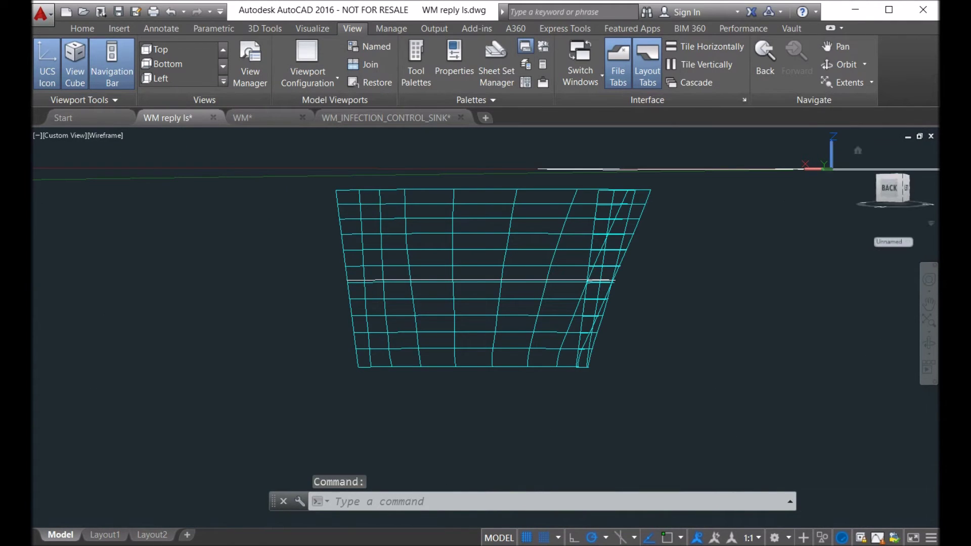
{"action": "mouse_move", "coordinate": [525, 242]}
{"action": "middle_mouse_down", "text": "shift"}
{"action": "mouse_move", "coordinate": [511, 261]}
{"action": "mouse_move", "coordinate": [516, 254]}
{"action": "middle_mouse_up", "text": "shift"}
{"action": "scroll", "coordinate": [507, 268], "scroll_direction": "down", "scroll_amount": 5}
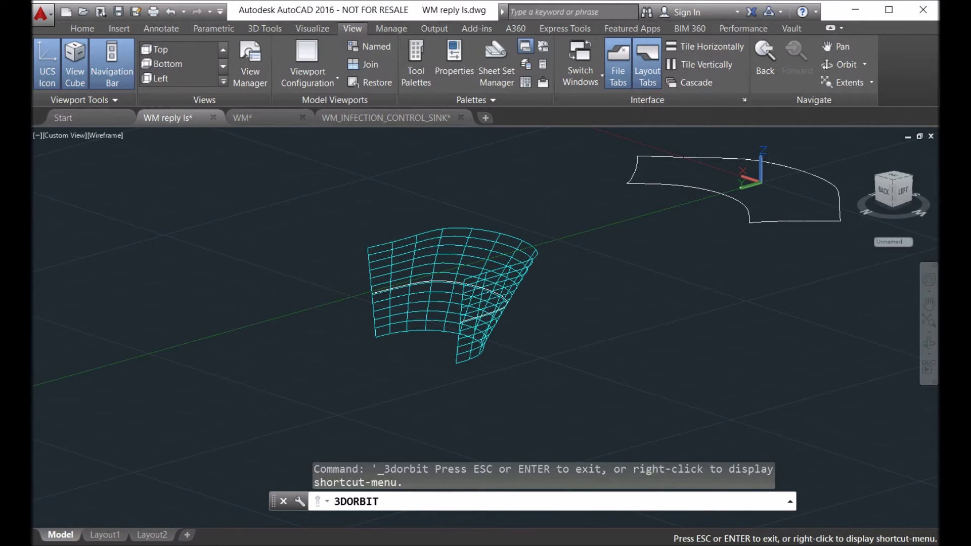
{"action": "middle_click_drag", "start_coordinate": [515, 254], "coordinate": [516, 253], "text": "shift"}
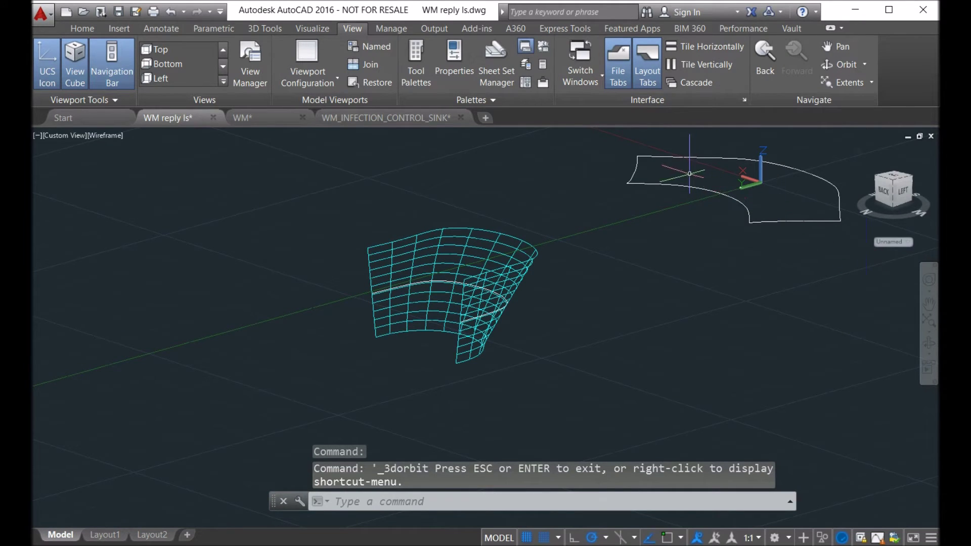
{"action": "key", "text": "Escape"}
{"action": "left_click", "coordinate": [832, 245]}
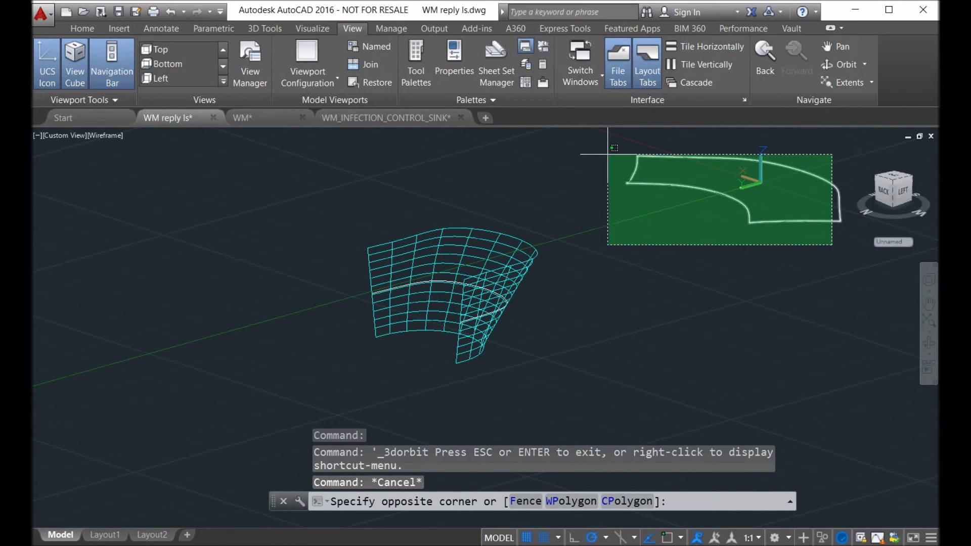
{"action": "left_click", "coordinate": [607, 154]}
{"action": "key", "text": "Delete"}
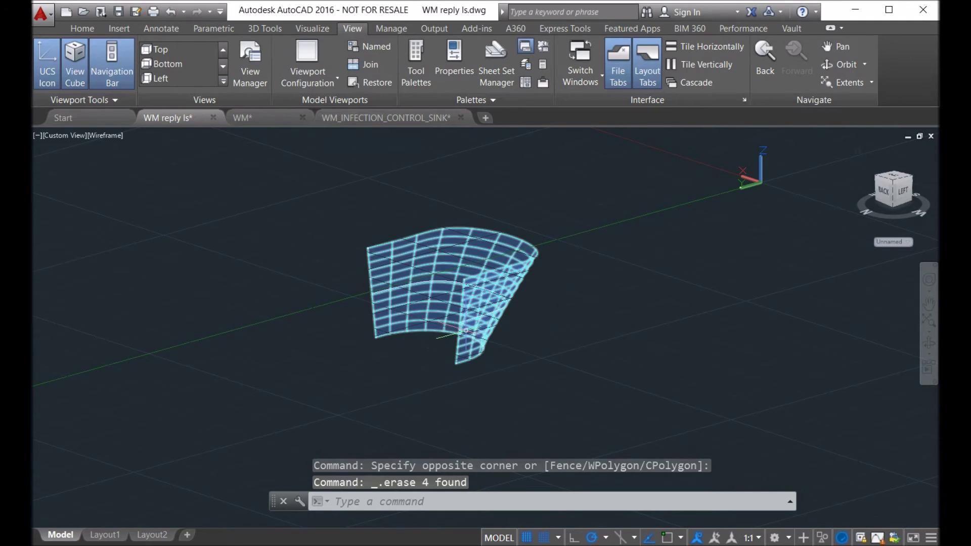
Step: Run UNFOLDSURF and choose the cyan curved surface as the surface for unfolding
{"action": "scroll", "coordinate": [457, 287], "scroll_direction": "down", "scroll_amount": 1}
{"action": "scroll", "coordinate": [460, 289], "scroll_direction": "up", "scroll_amount": 2}
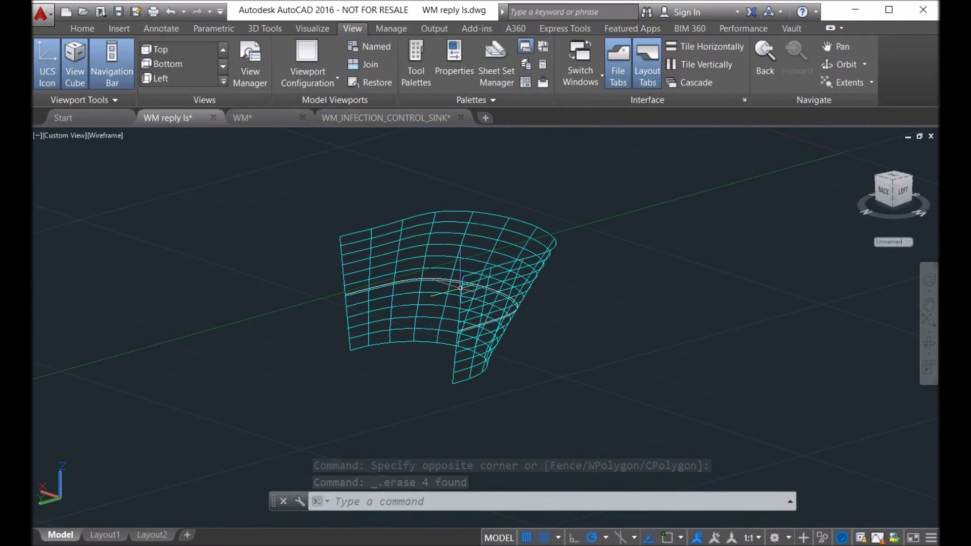
{"action": "scroll", "coordinate": [470, 296], "scroll_direction": "down", "scroll_amount": 4}
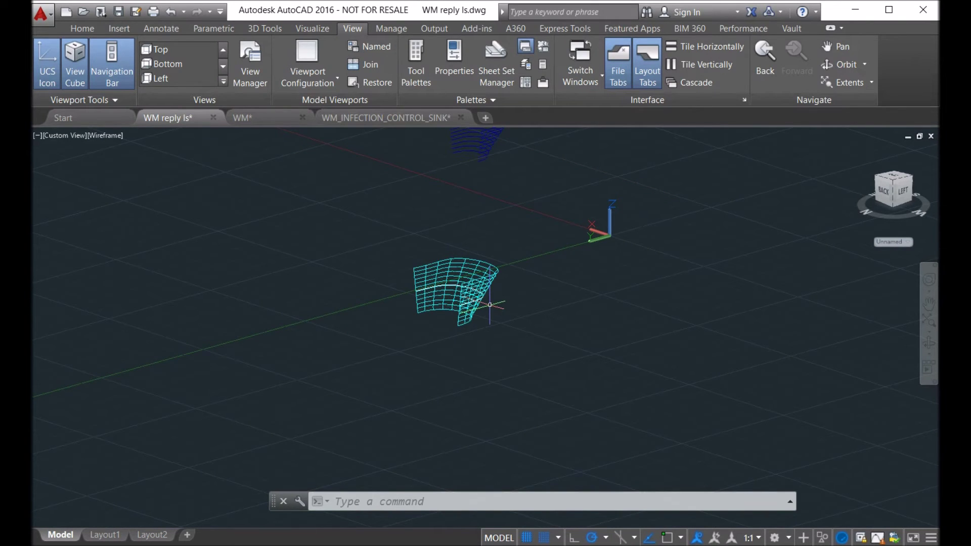
{"action": "type", "text": "untrim"}
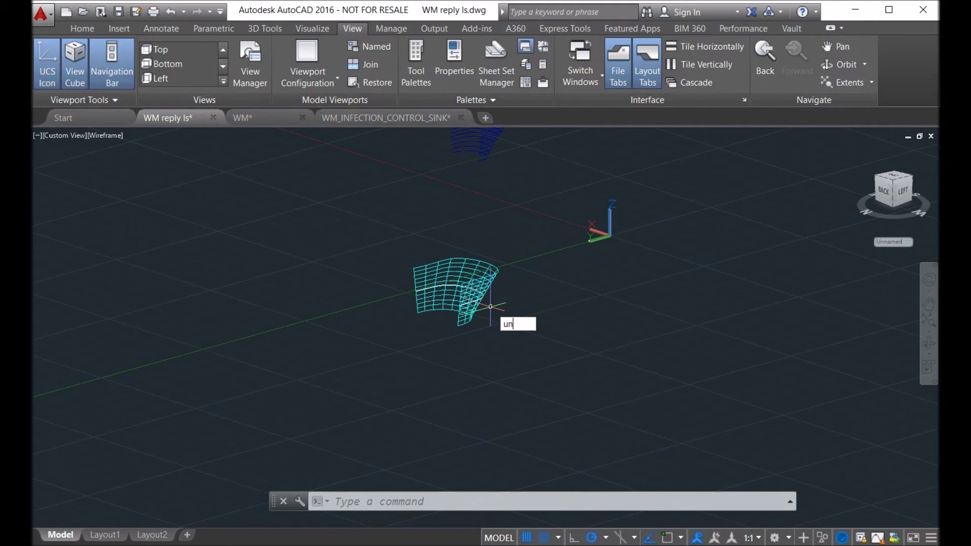
{"action": "key", "text": "Escape"}
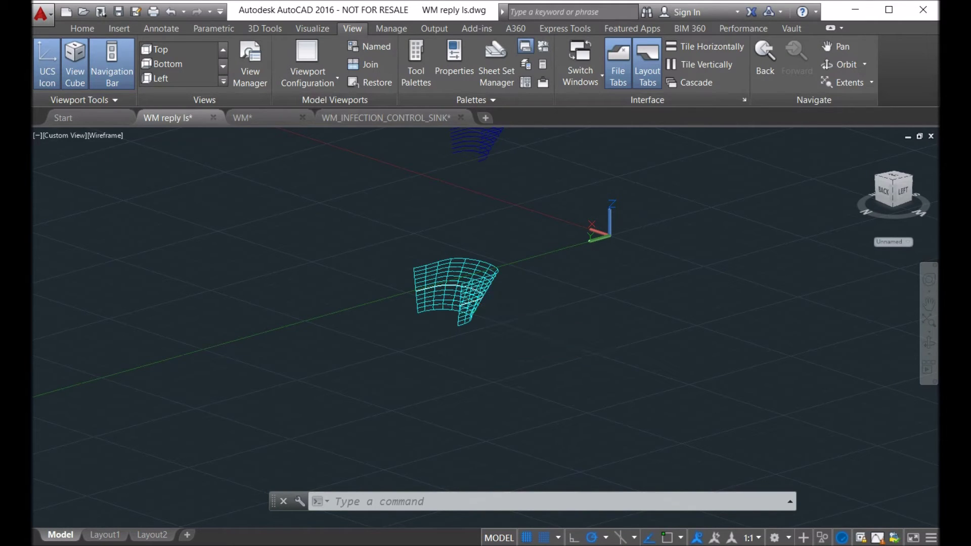
{"action": "key", "text": "Return"}
{"action": "left_click", "coordinate": [460, 279]}
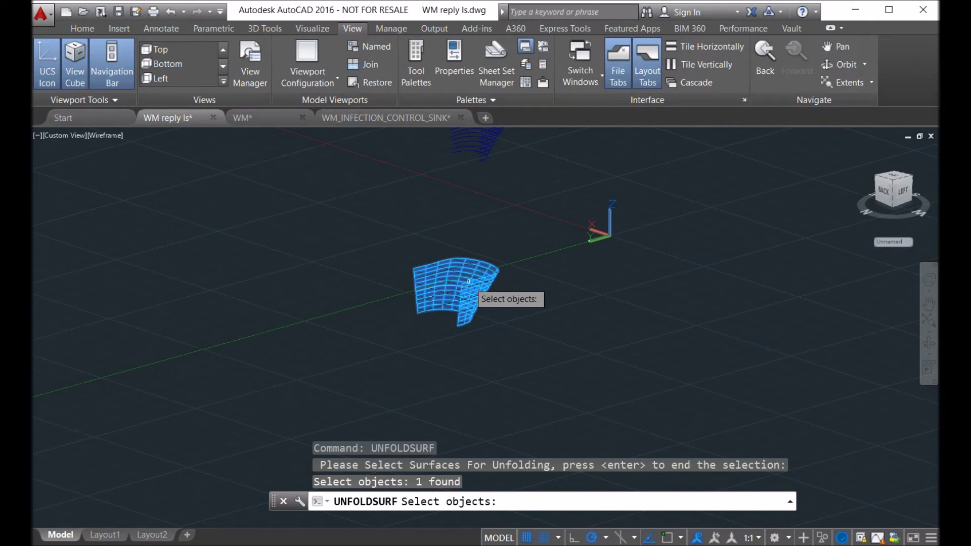
{"action": "key", "text": "Return"}
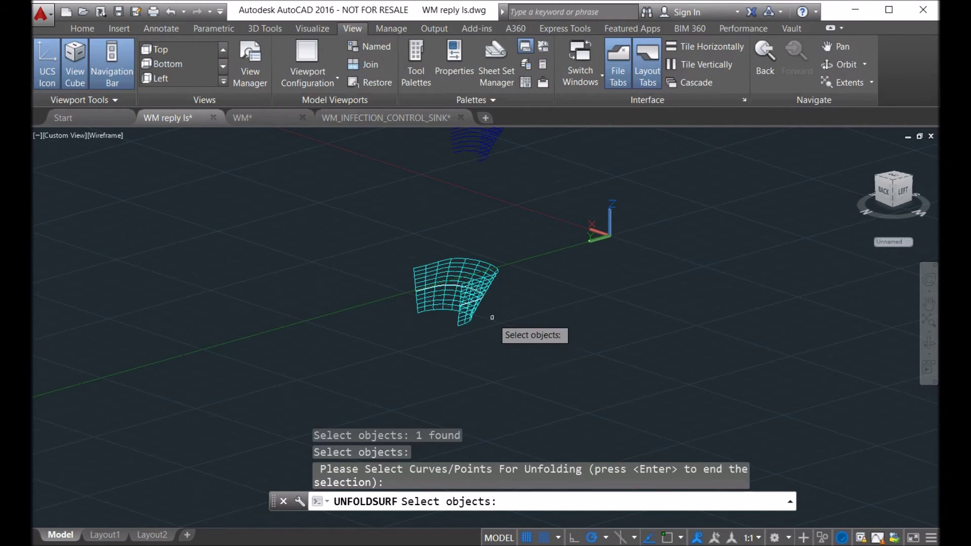
Step: Include the white curve running across the middle of the cyan surface and generate the flat pattern
{"action": "scroll", "coordinate": [488, 315], "scroll_direction": "up", "scroll_amount": 2}
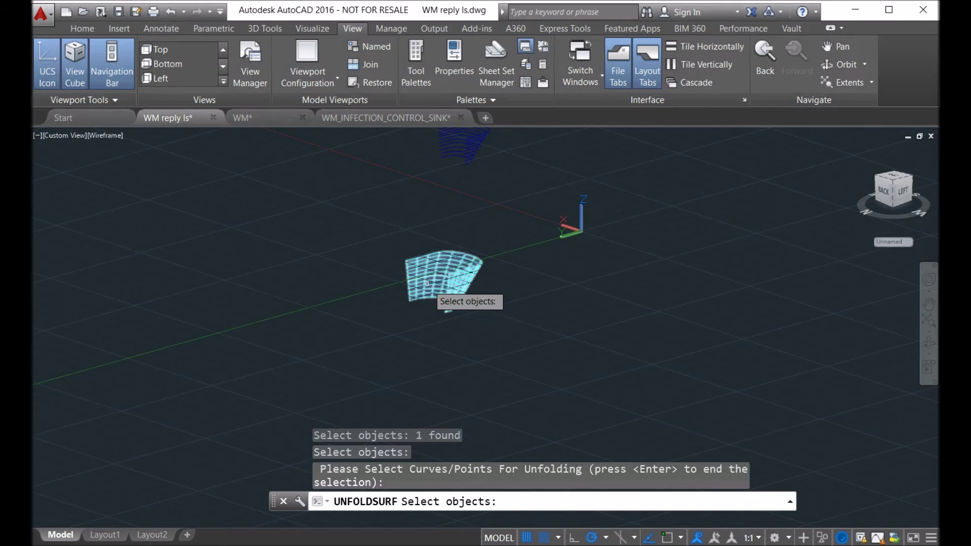
{"action": "scroll", "coordinate": [433, 287], "scroll_direction": "up", "scroll_amount": 4}
{"action": "scroll", "coordinate": [426, 288], "scroll_direction": "up", "scroll_amount": 5}
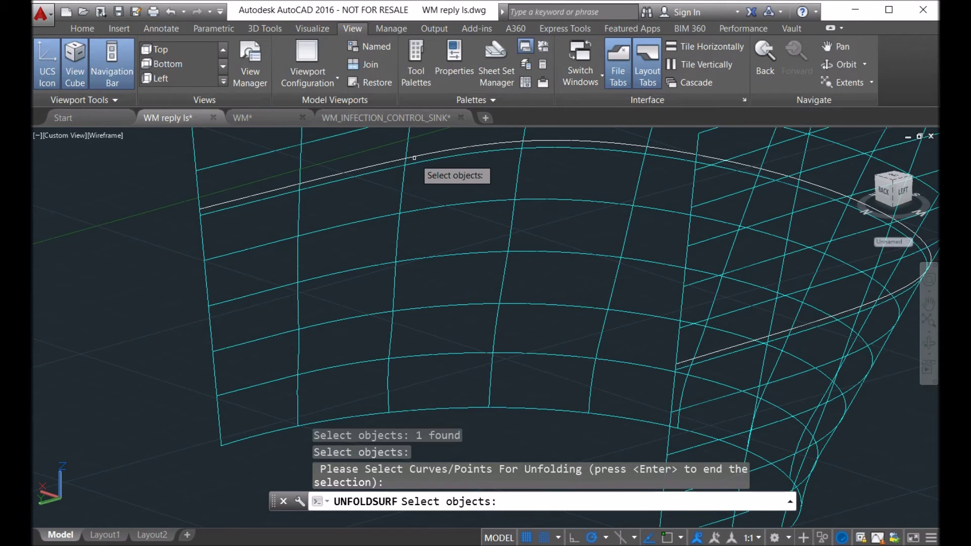
{"action": "left_click", "coordinate": [414, 158]}
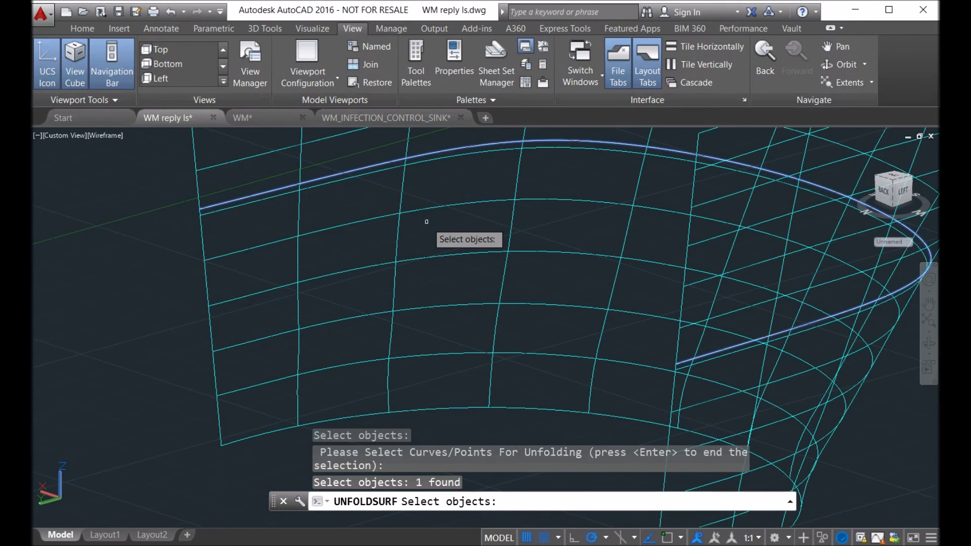
{"action": "scroll", "coordinate": [426, 222], "scroll_direction": "down", "scroll_amount": 8}
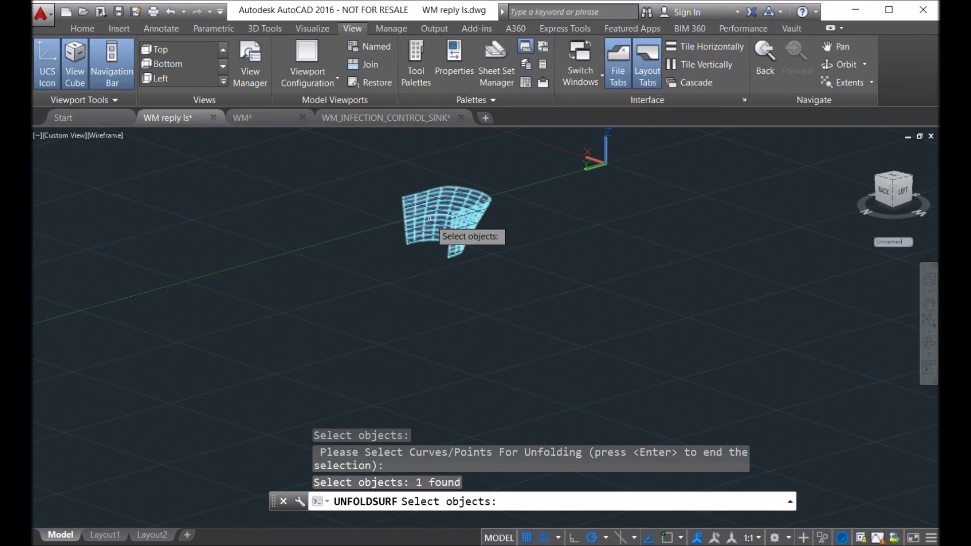
{"action": "key", "text": "Return"}
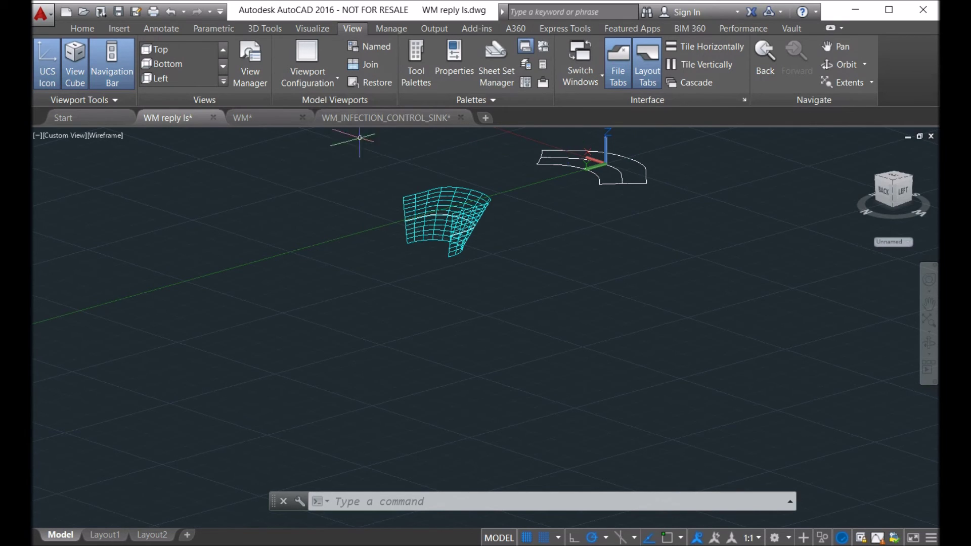
Step: Switch to the Top view and examine the unfolded pattern with its inner curve
{"action": "left_click", "coordinate": [161, 49]}
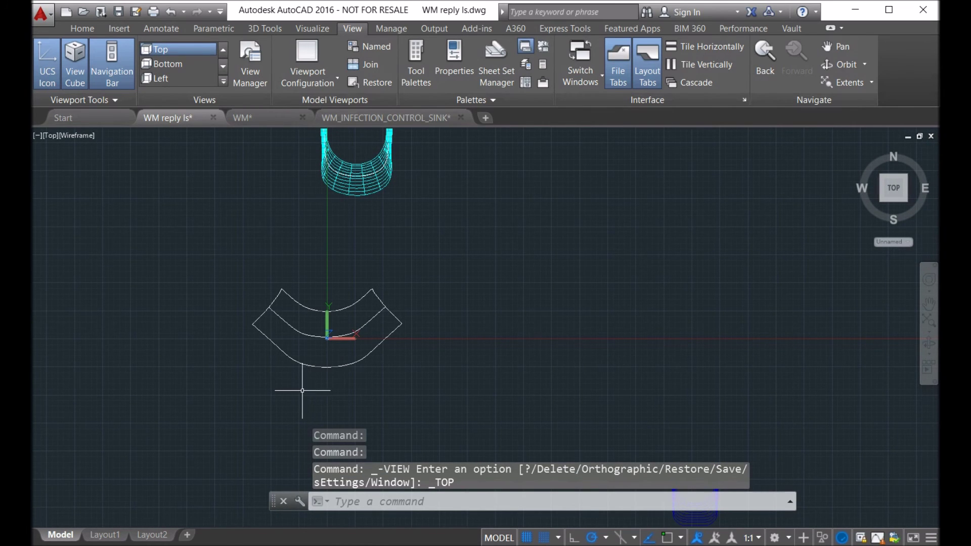
{"action": "scroll", "coordinate": [264, 379], "scroll_direction": "down", "scroll_amount": 2}
{"action": "scroll", "coordinate": [264, 379], "scroll_direction": "up", "scroll_amount": 2}
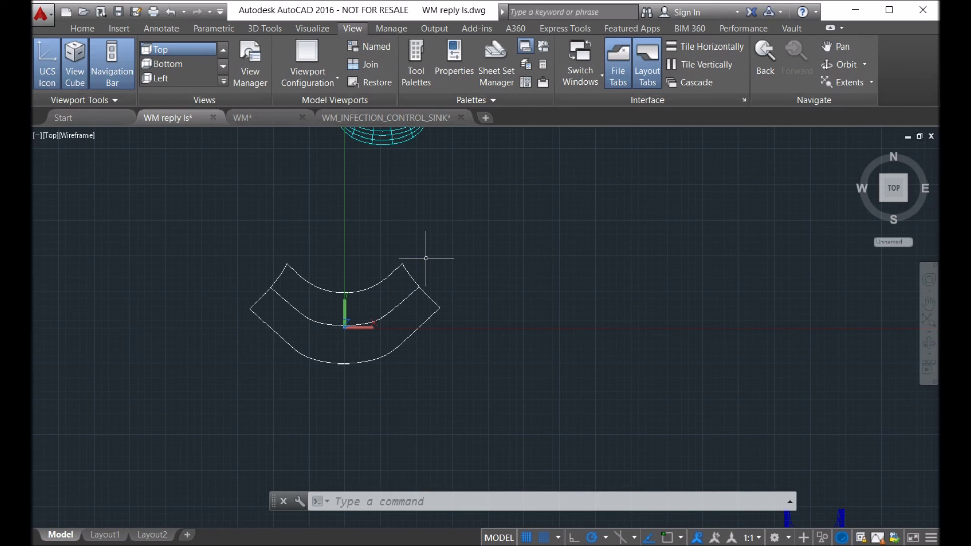
{"action": "scroll", "coordinate": [426, 258], "scroll_direction": "down", "scroll_amount": 2}
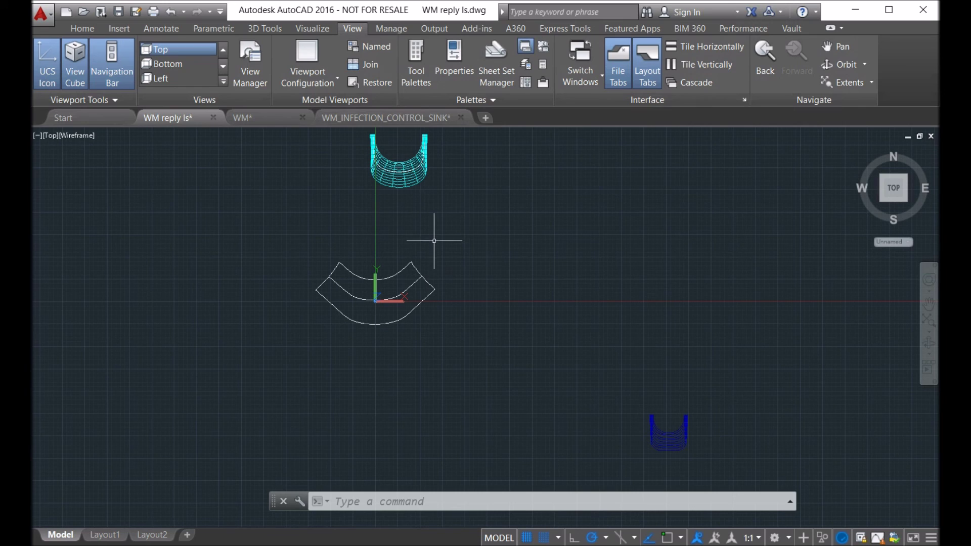